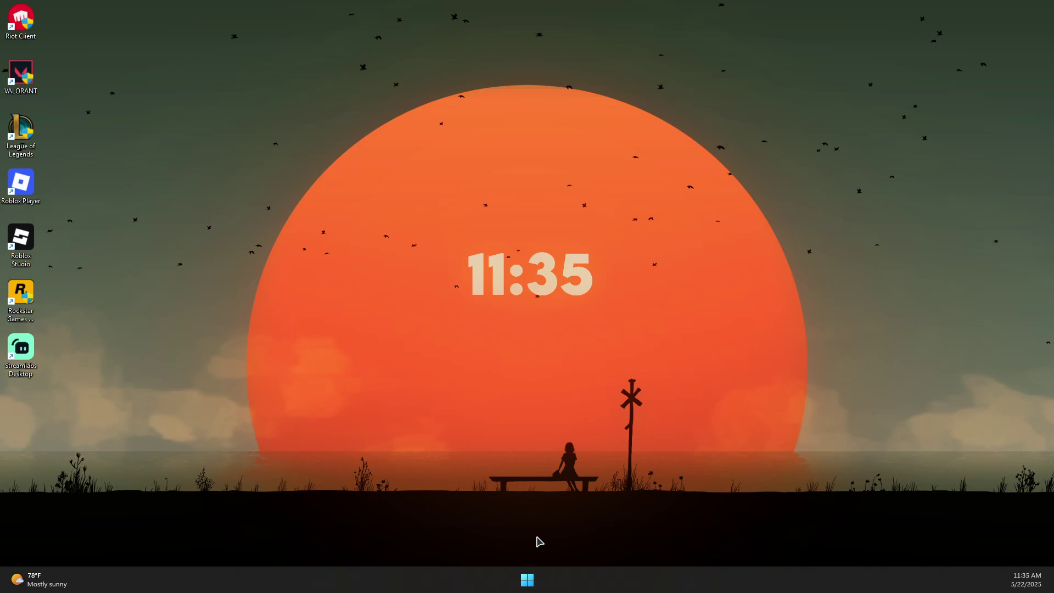
Step: Launch Device Manager from the Start button's power-user menu
right_click(529, 580)
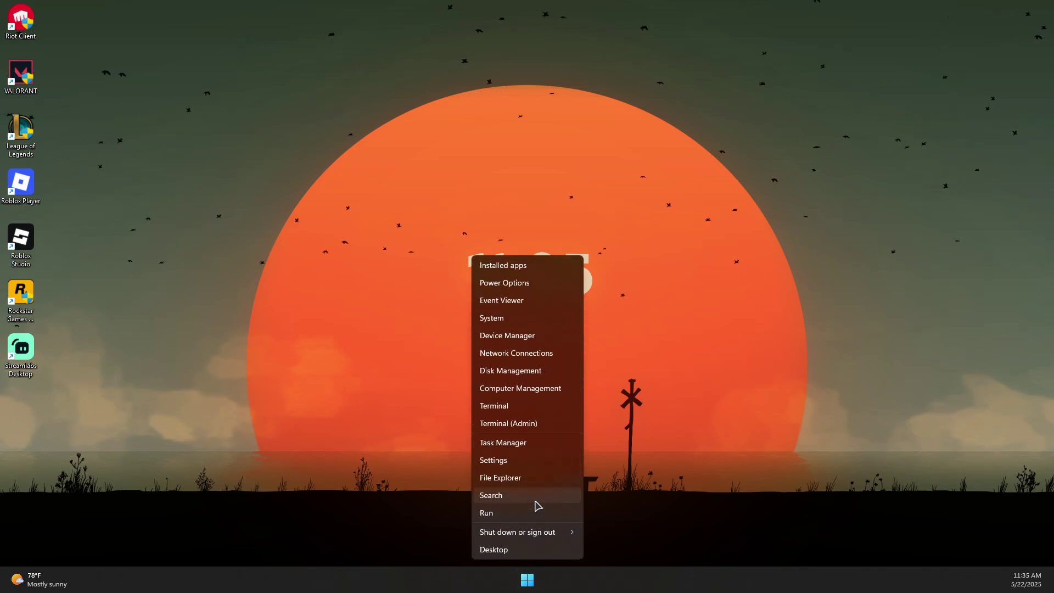
left_click(528, 350)
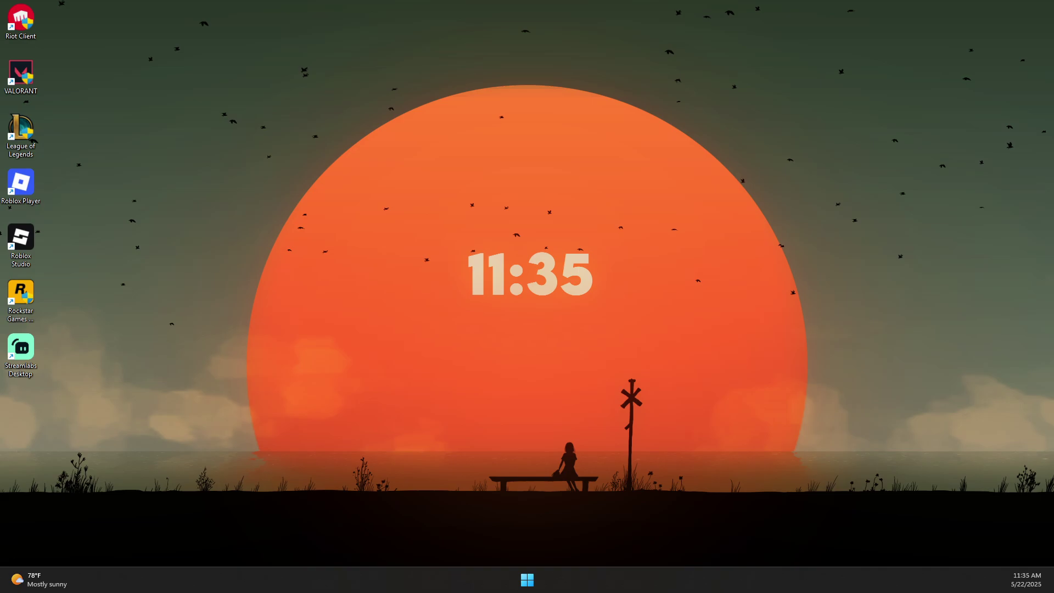
Step: Run an automatic driver search for the NVIDIA GeForce RTX 2080 under Display adapters
double_click(372, 127)
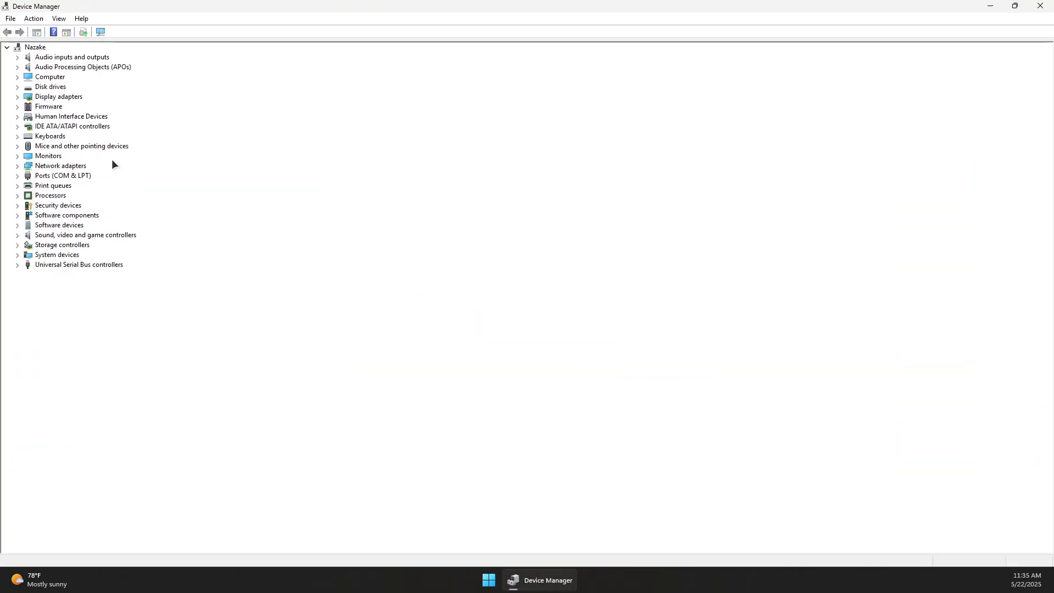
left_click(17, 96)
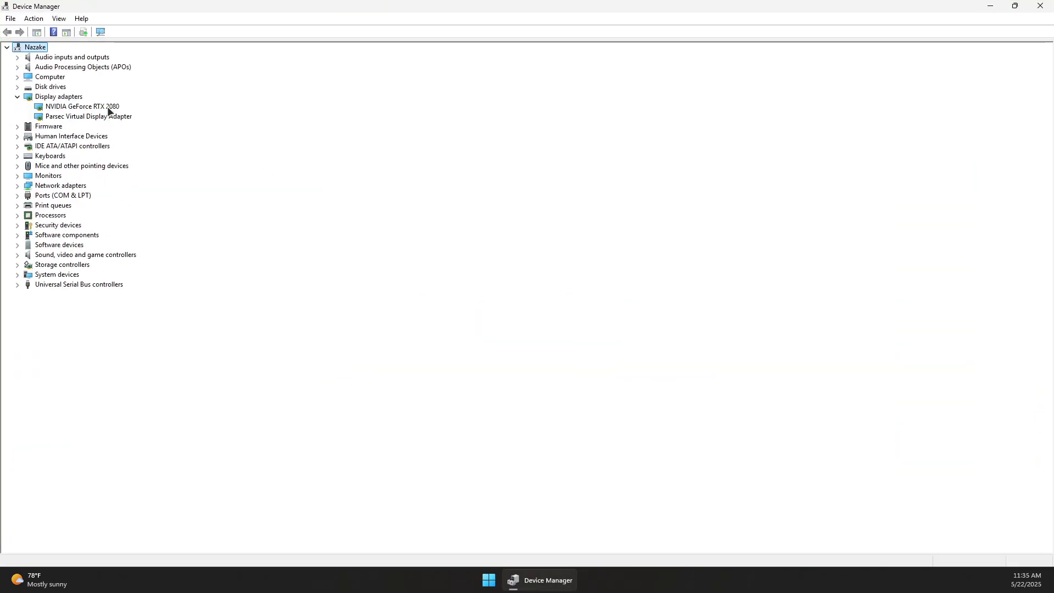
left_click(66, 108)
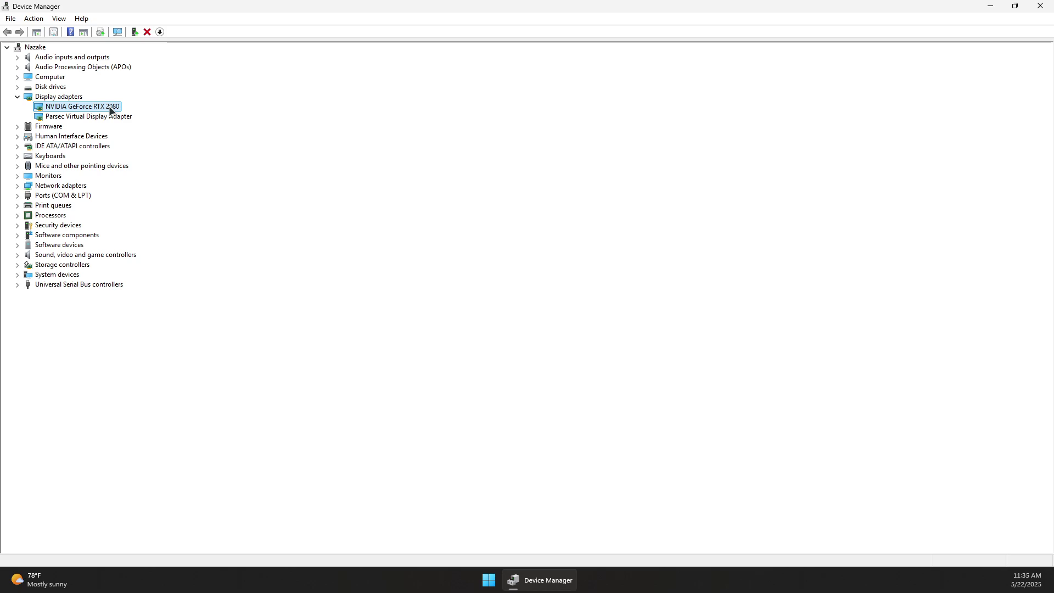
right_click(93, 106)
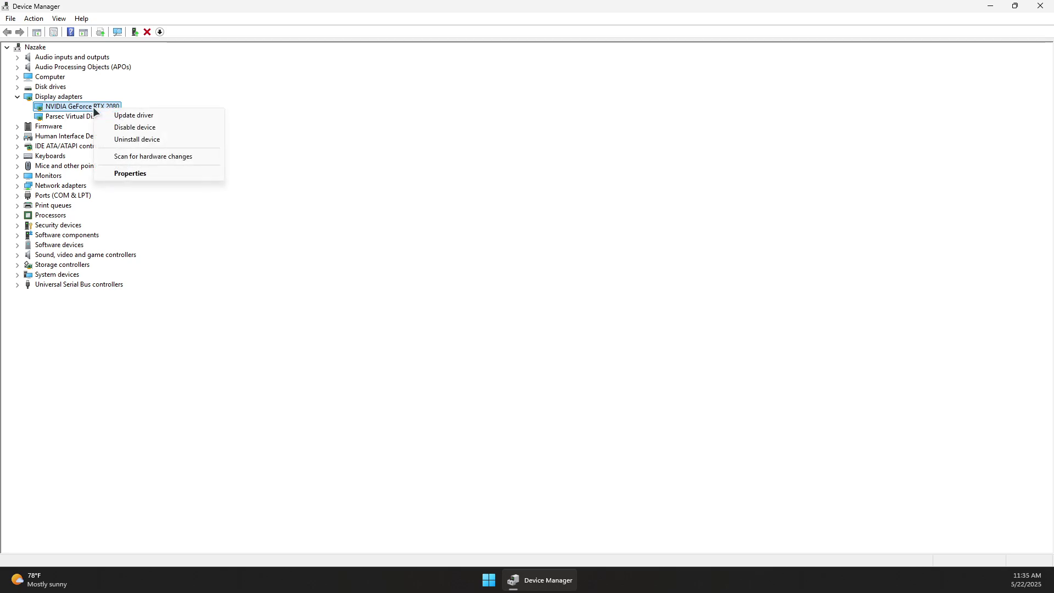
left_click(131, 116)
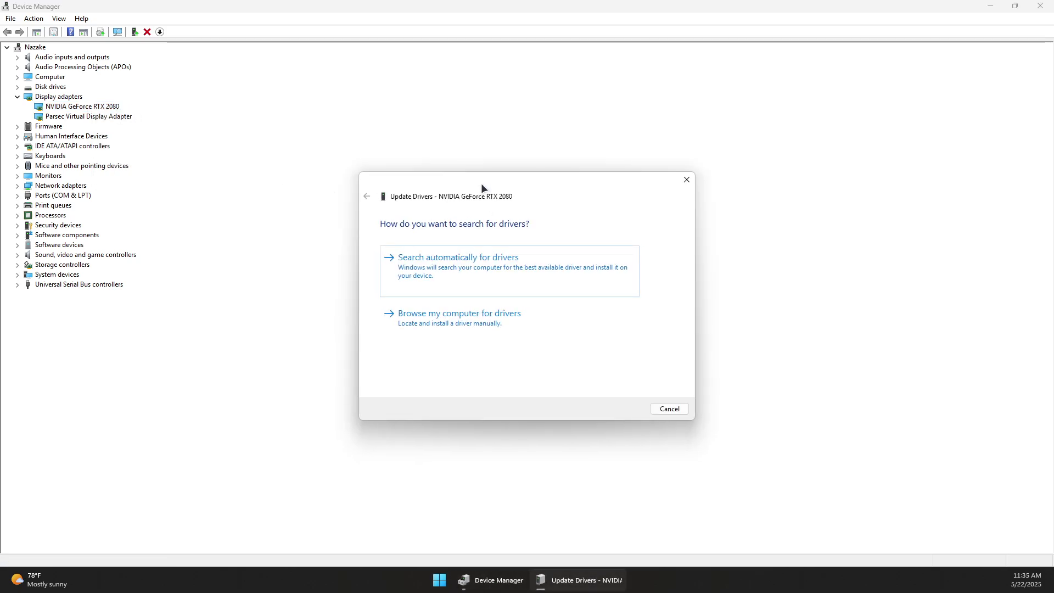
left_click_drag(483, 189, 374, 196)
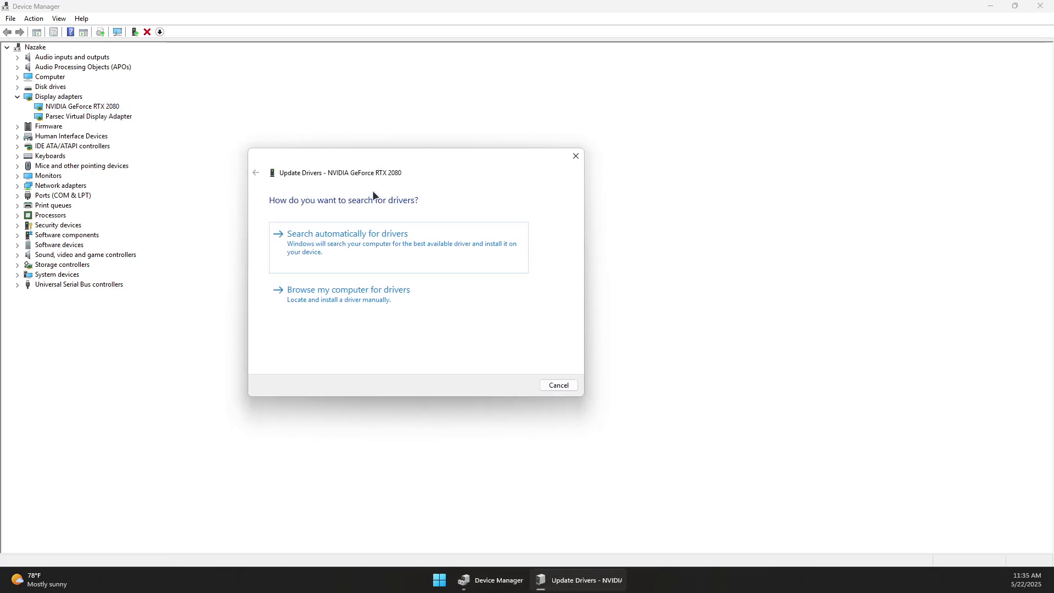
left_click(344, 245)
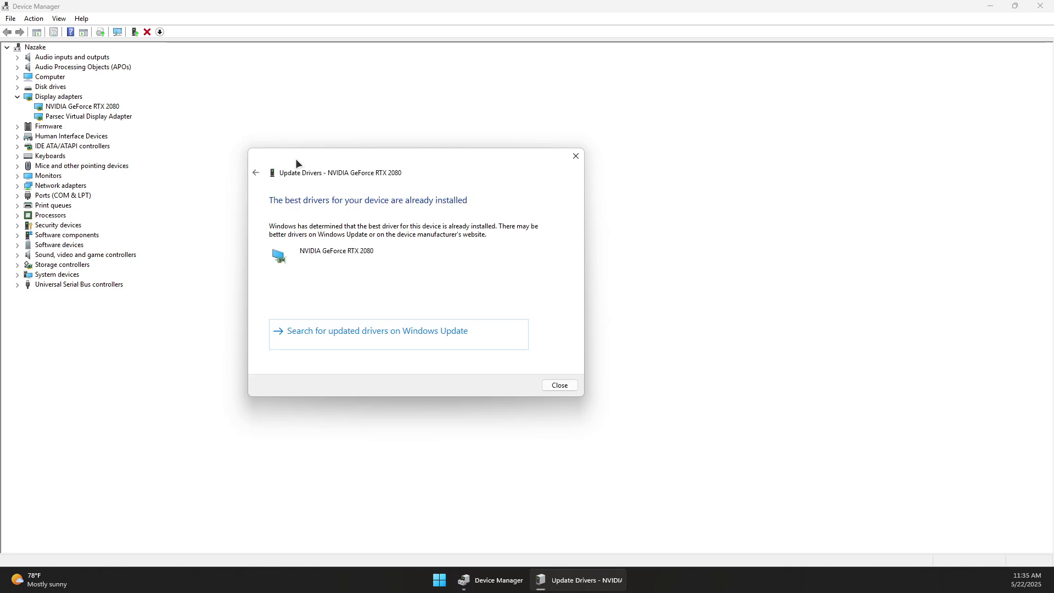
left_click_drag(296, 162, 421, 172)
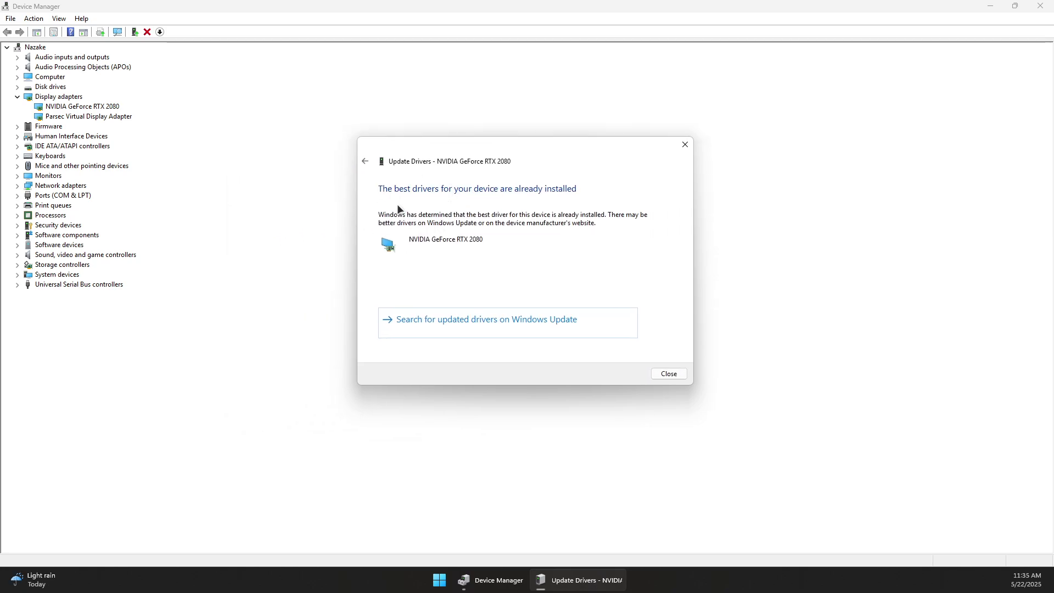
left_click_drag(484, 145, 445, 131)
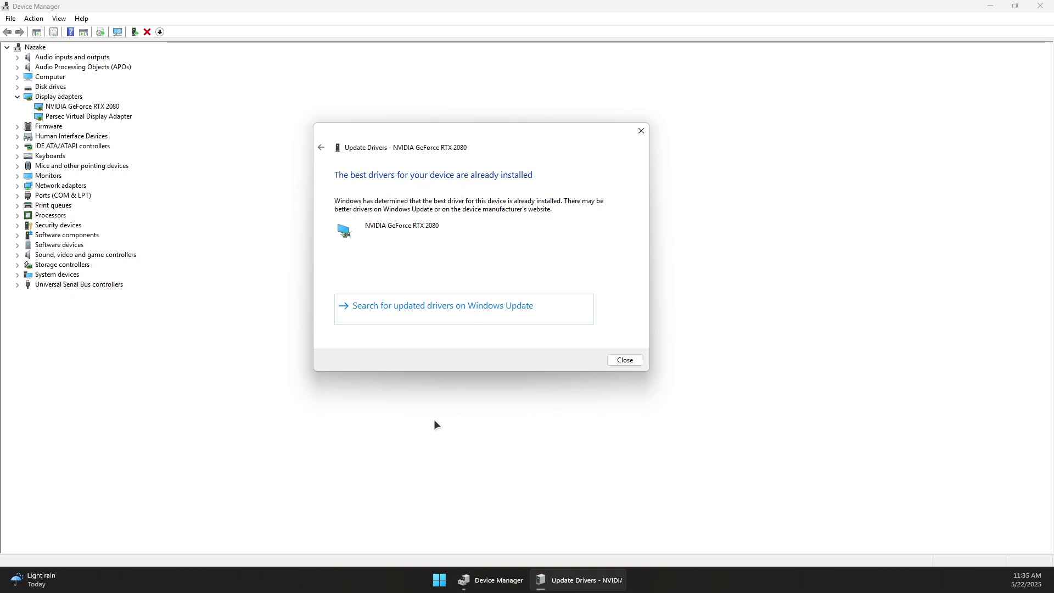
Step: Select the optional 2025-04 .NET Framework cumulative update preview (KB5056579) in Optional updates
left_click(451, 311)
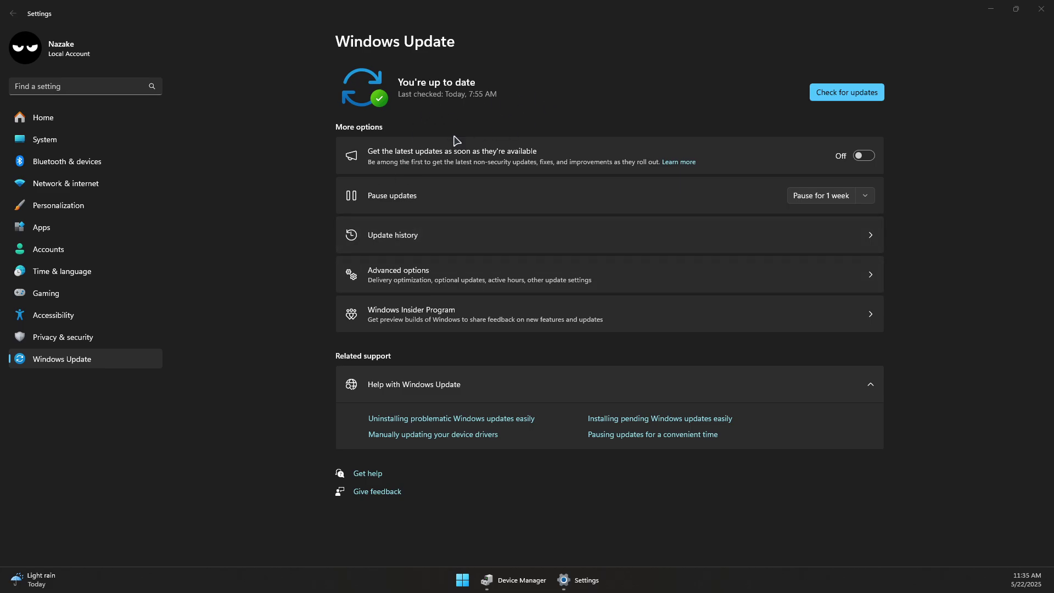
left_click(399, 275)
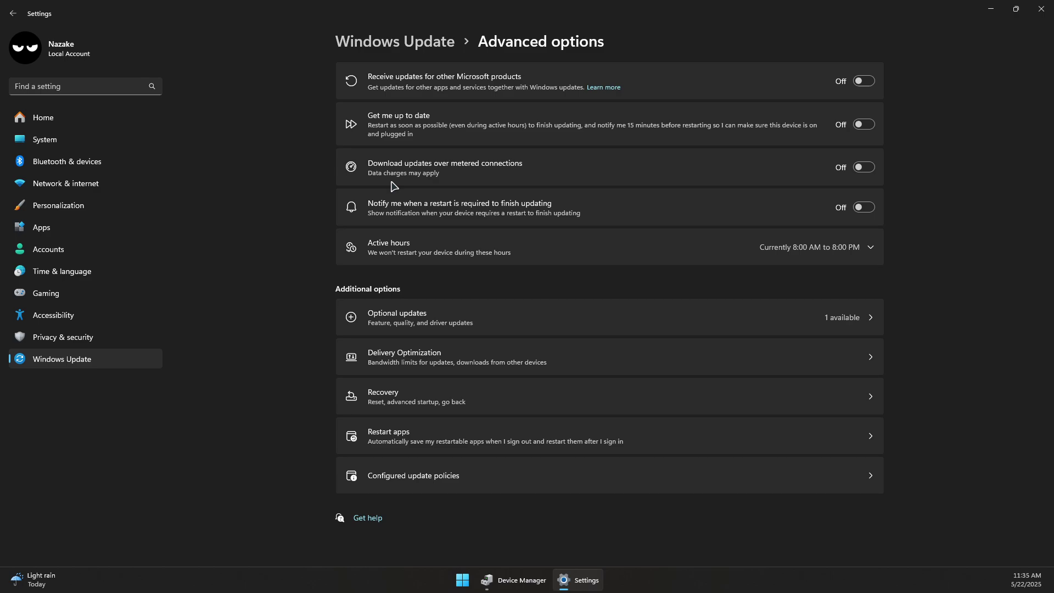
left_click(403, 325)
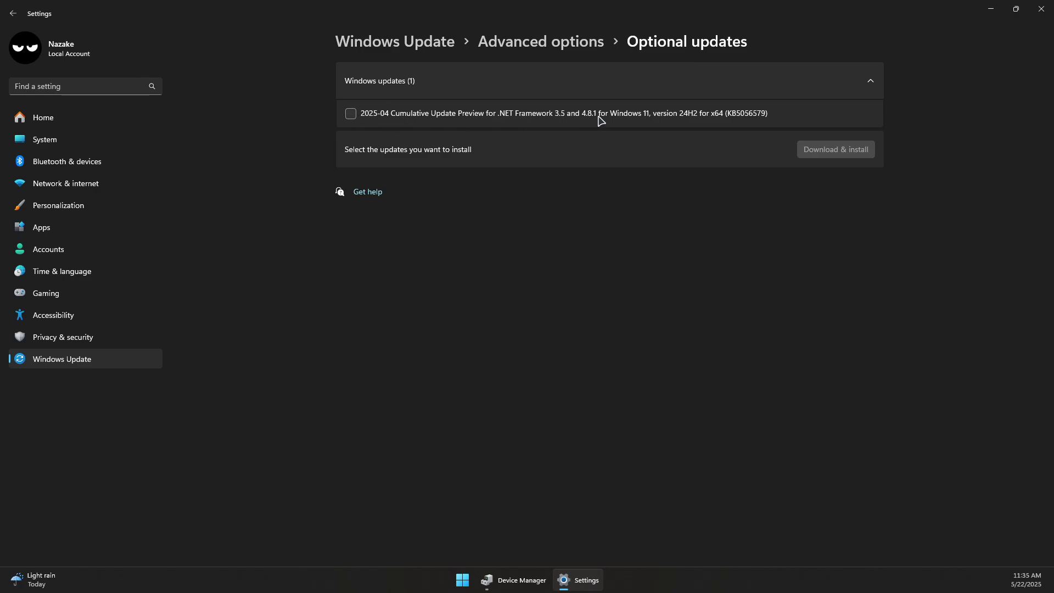
left_click(350, 115)
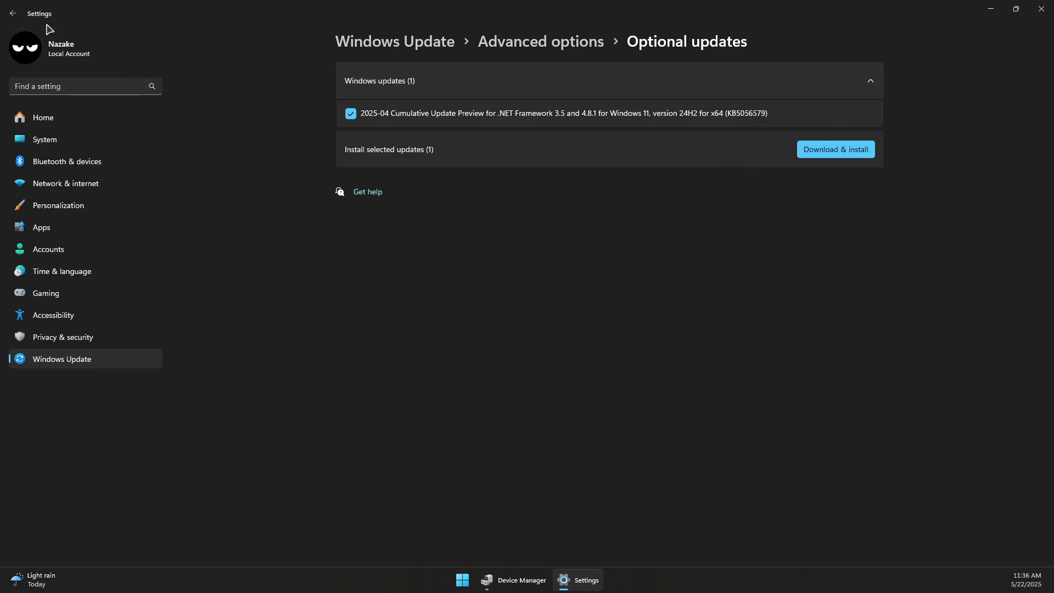
Step: Close Device Manager, then confirm in NVIDIA App that Game Ready Driver 576.52 is current
left_click(1047, 7)
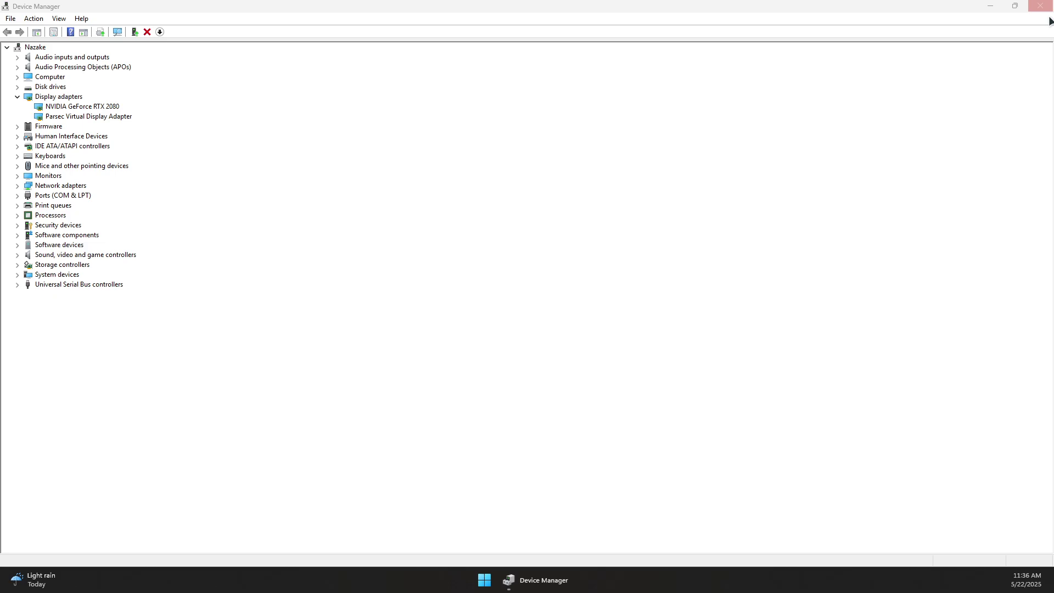
left_click(1048, 7)
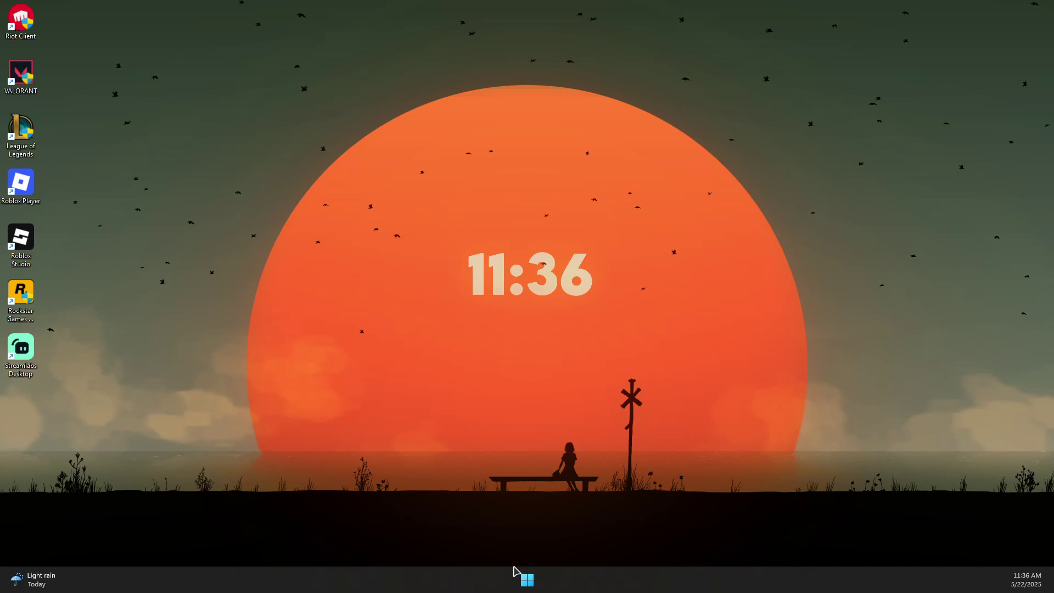
left_click(527, 580)
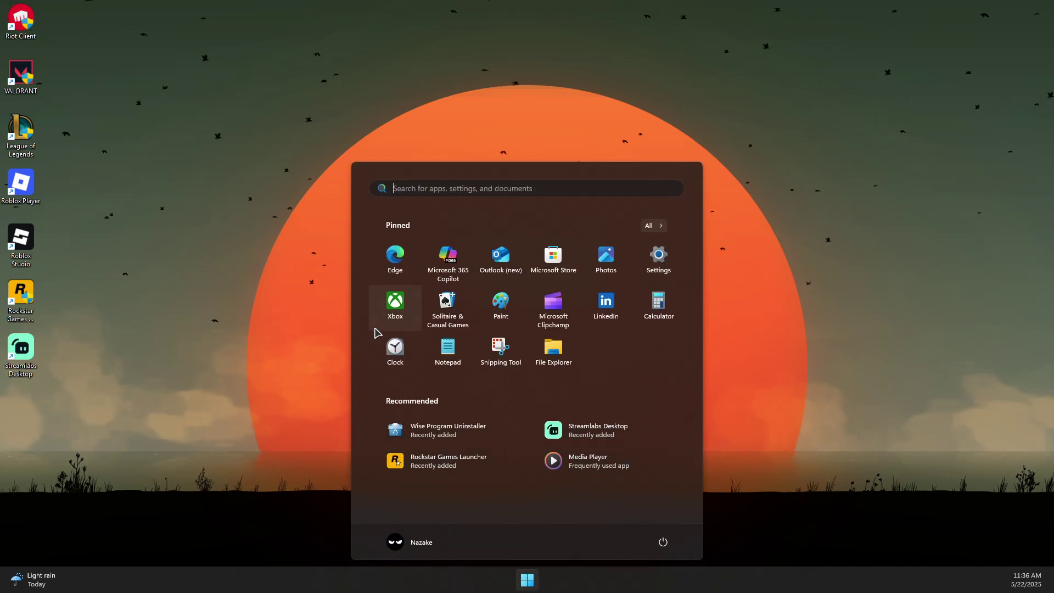
type("nvi")
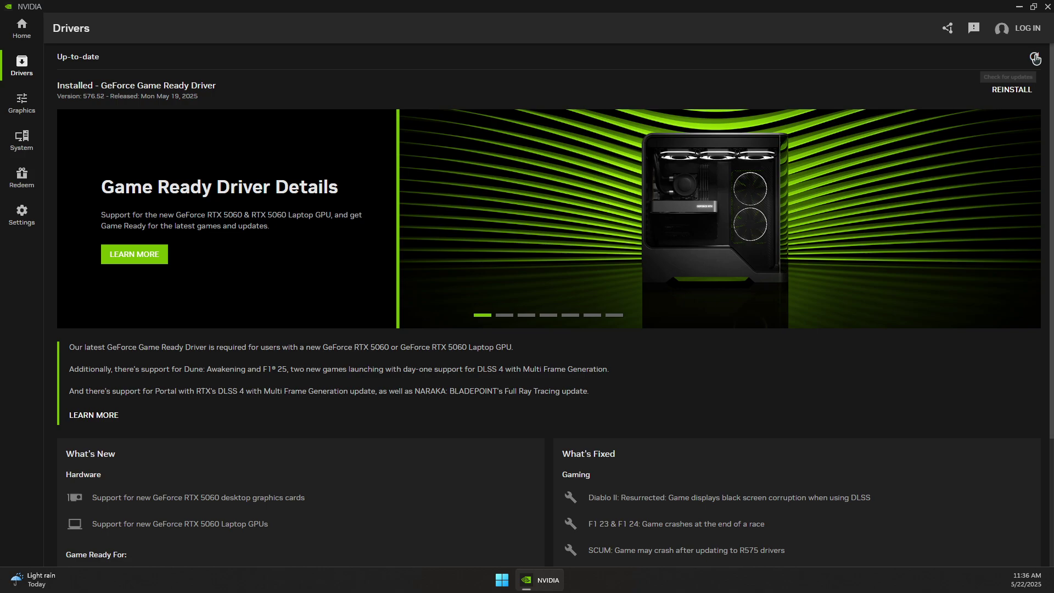
left_click(1036, 58)
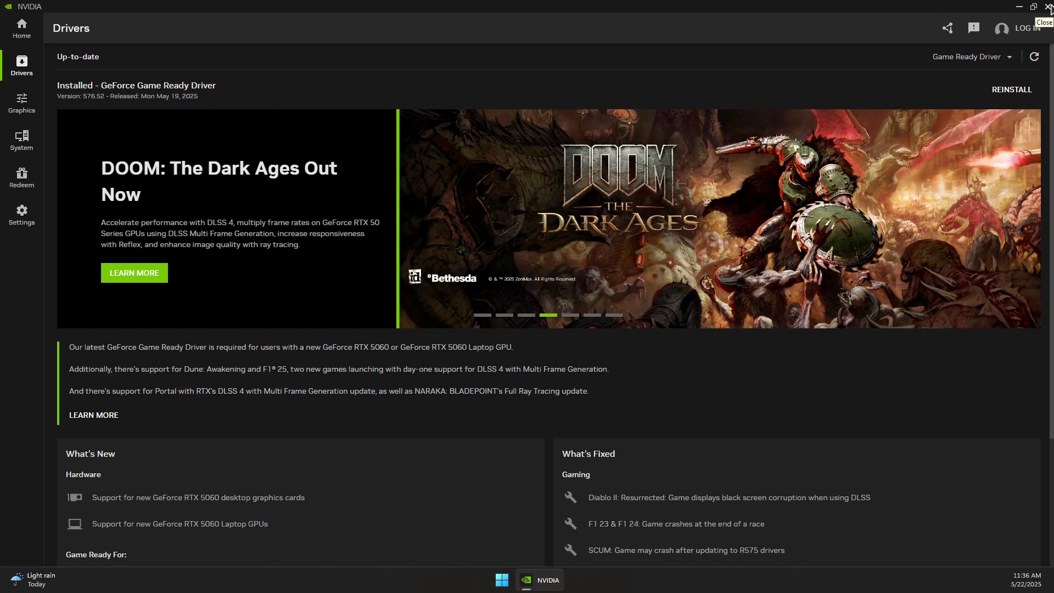
left_click(1048, 6)
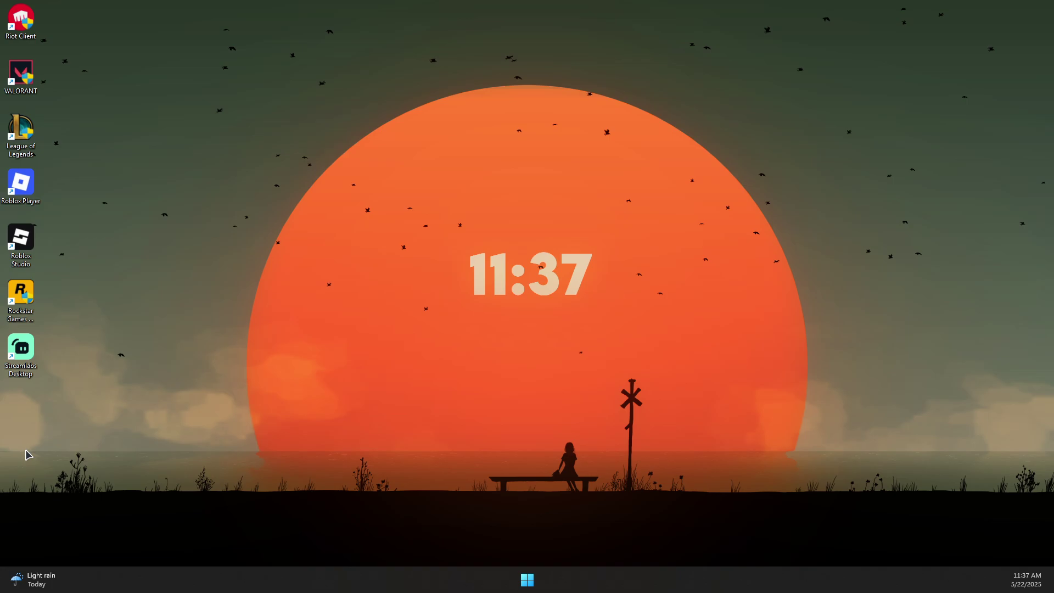
Step: Open Settings from the power-user menu and go to System › Display › Graphics
right_click(528, 581)
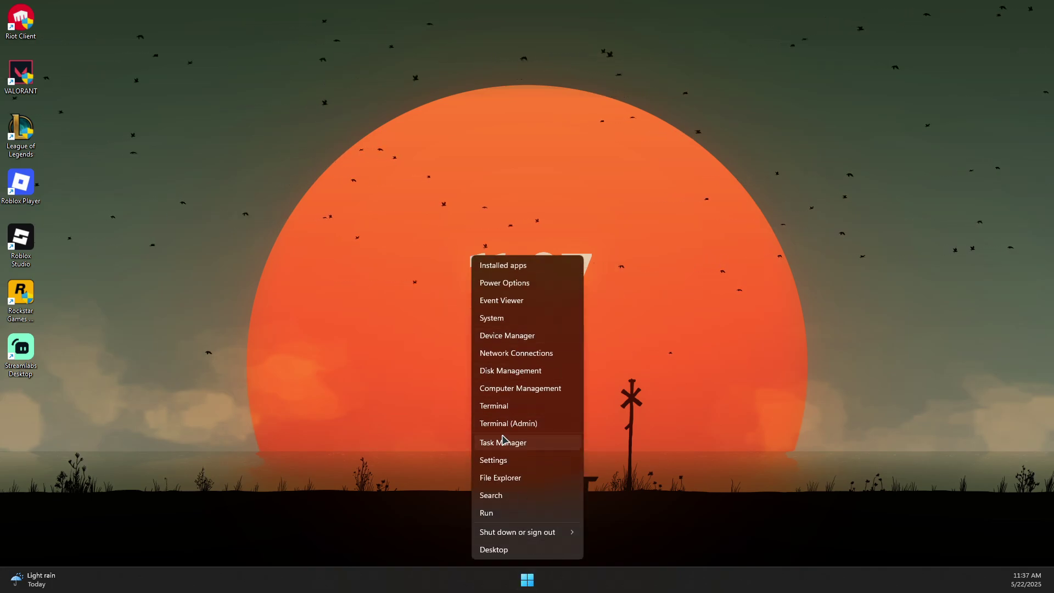
left_click(502, 459)
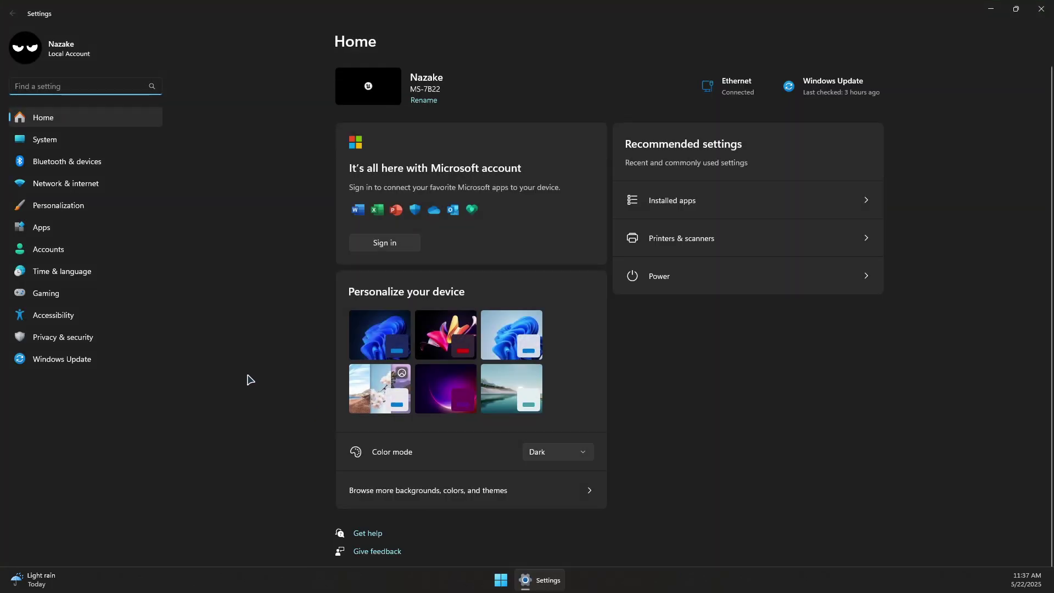
left_click(47, 138)
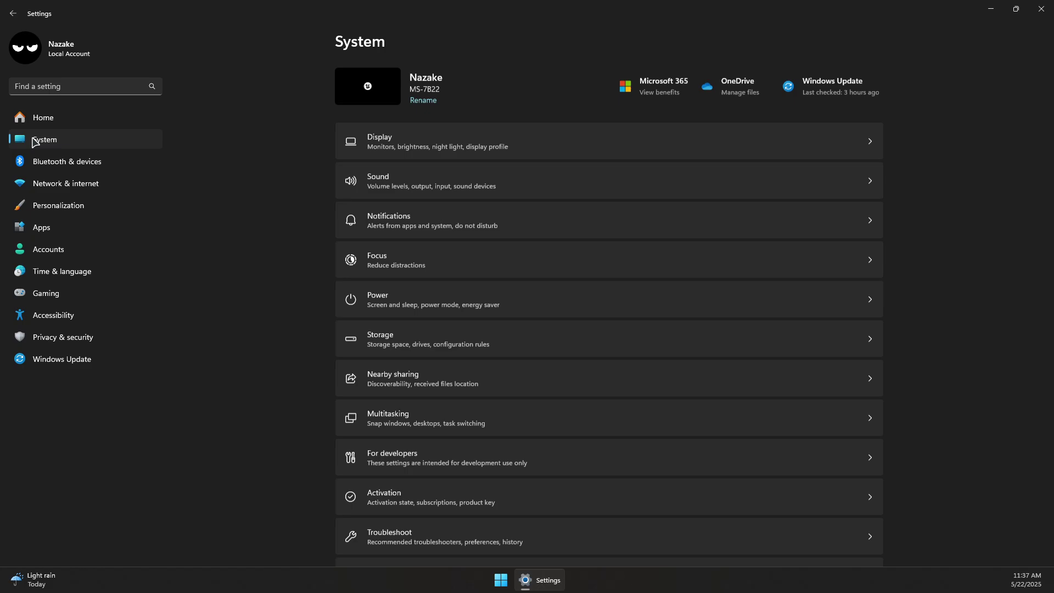
left_click(392, 147)
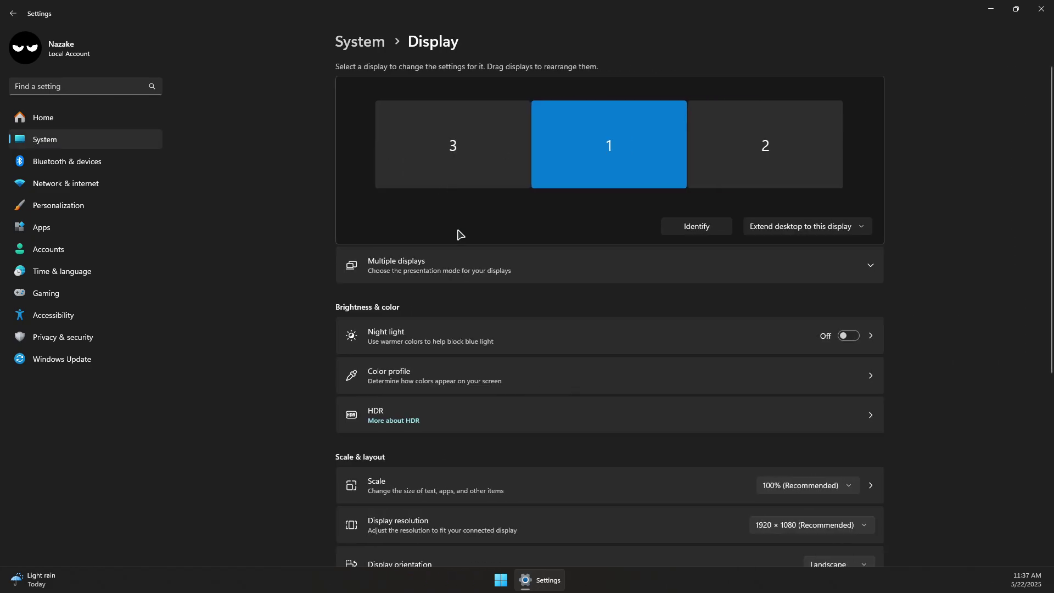
scroll(456, 247, "down", 6)
left_click(415, 376)
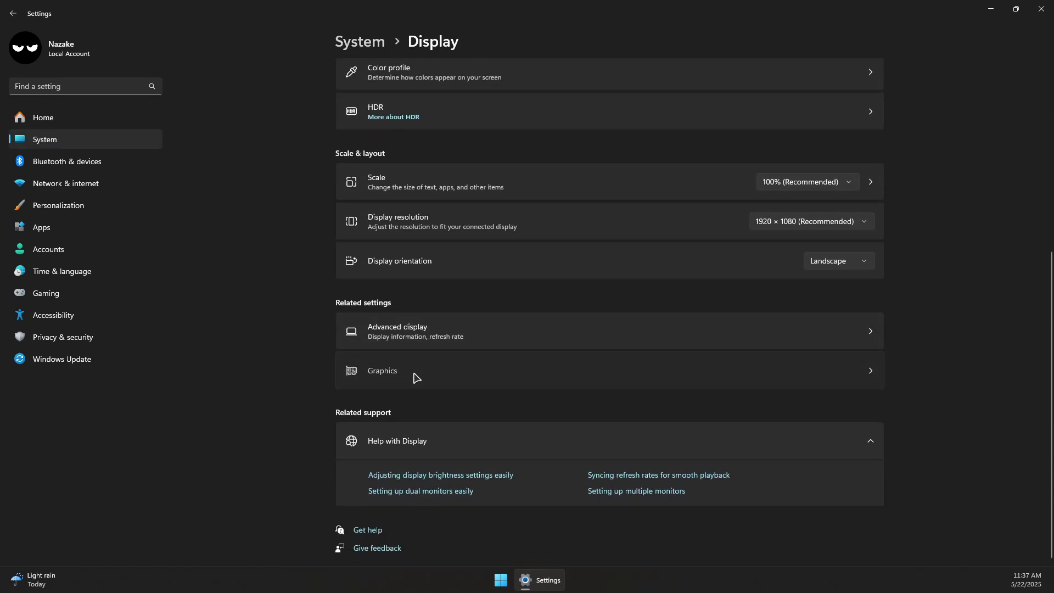
scroll(490, 314, "down", 3)
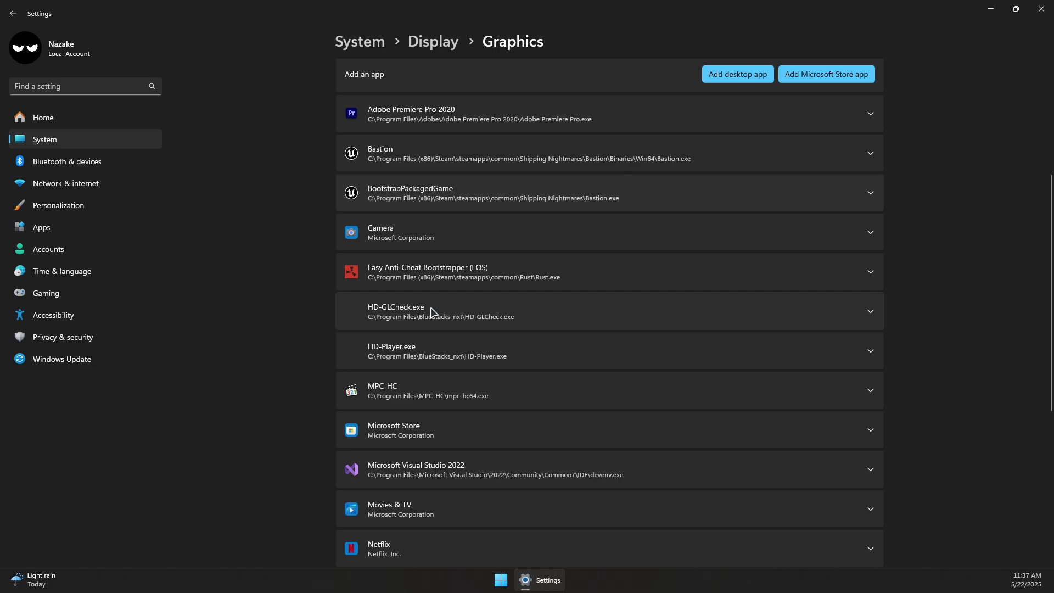
scroll(474, 301, "up", 3)
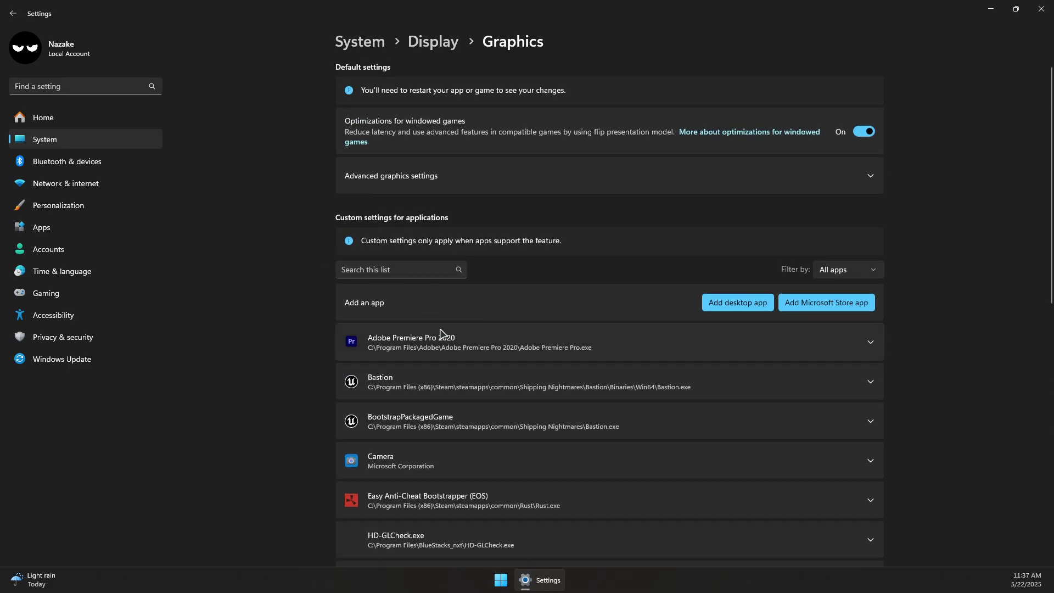
scroll(593, 314, "down", 4)
scroll(618, 297, "down", 3)
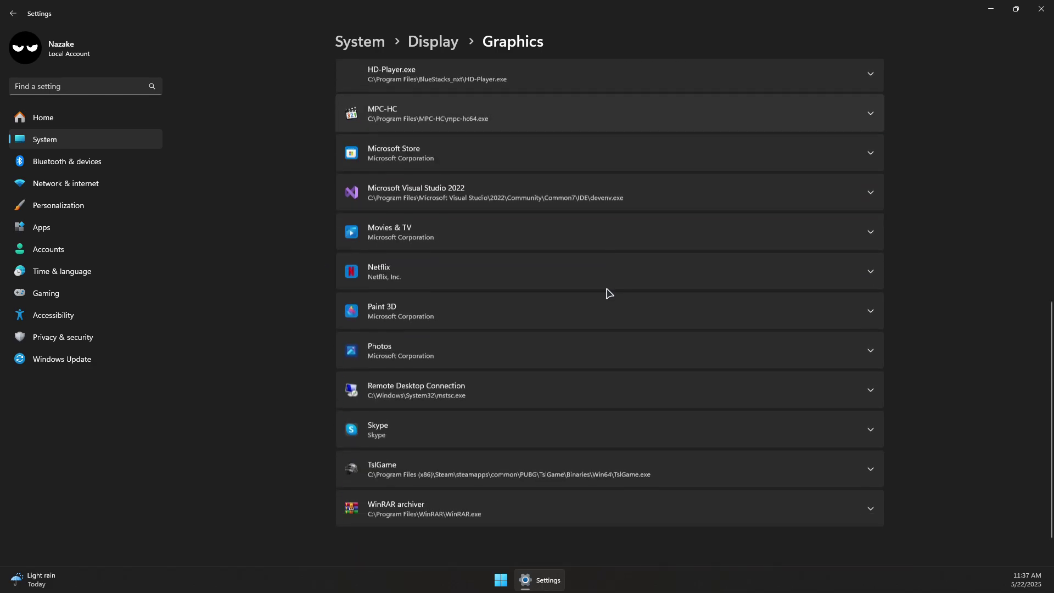
scroll(593, 289, "down", 1)
scroll(560, 305, "up", 2)
scroll(544, 317, "up", 1)
scroll(478, 293, "up", 4)
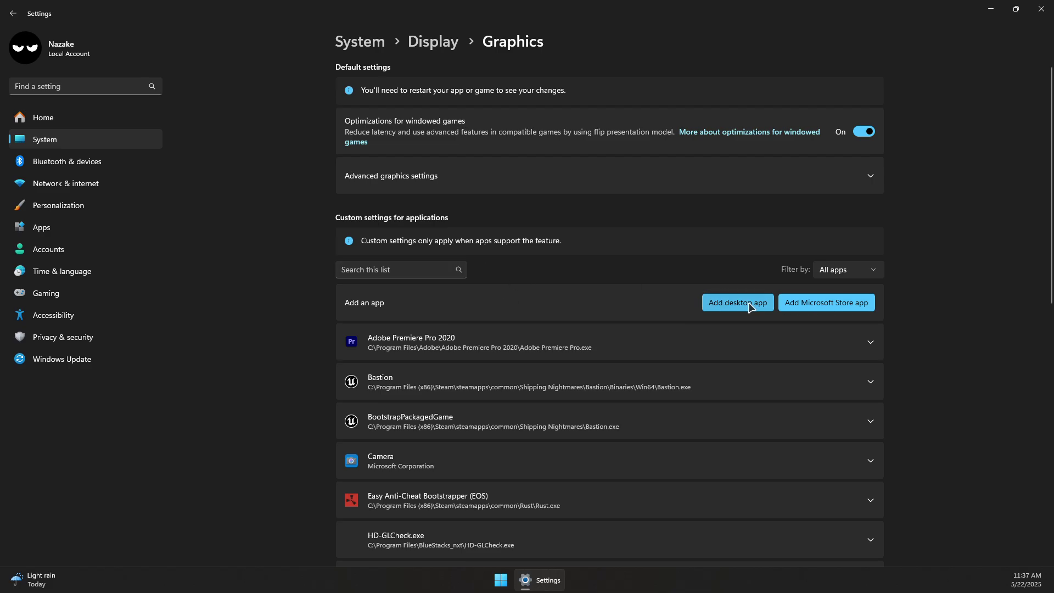
Step: Add LeagueClient from C:\Riot Games\League of Legends as a custom graphics desktop app
left_click(729, 303)
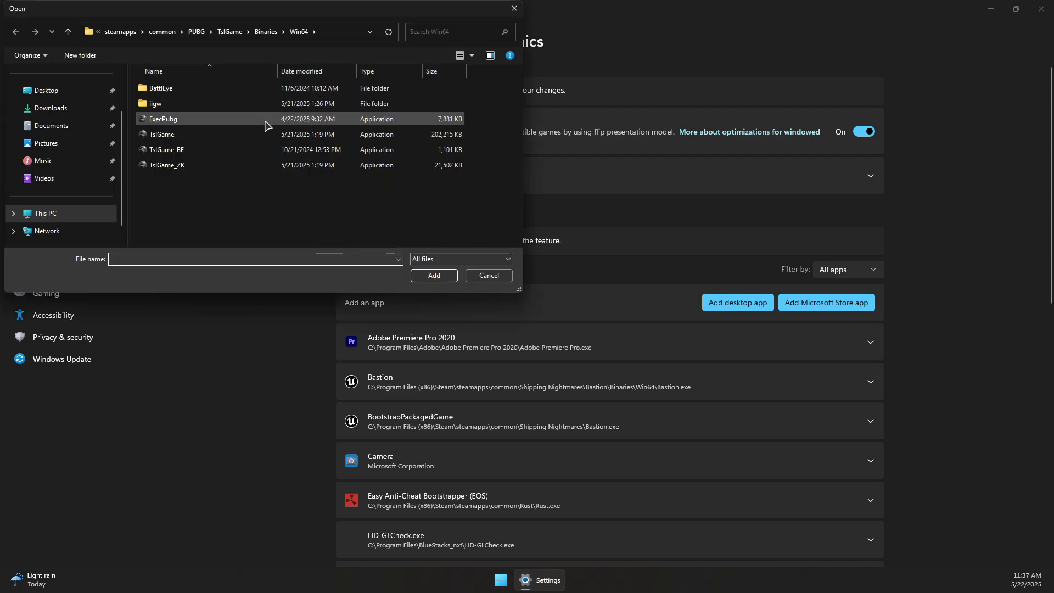
left_click(60, 217)
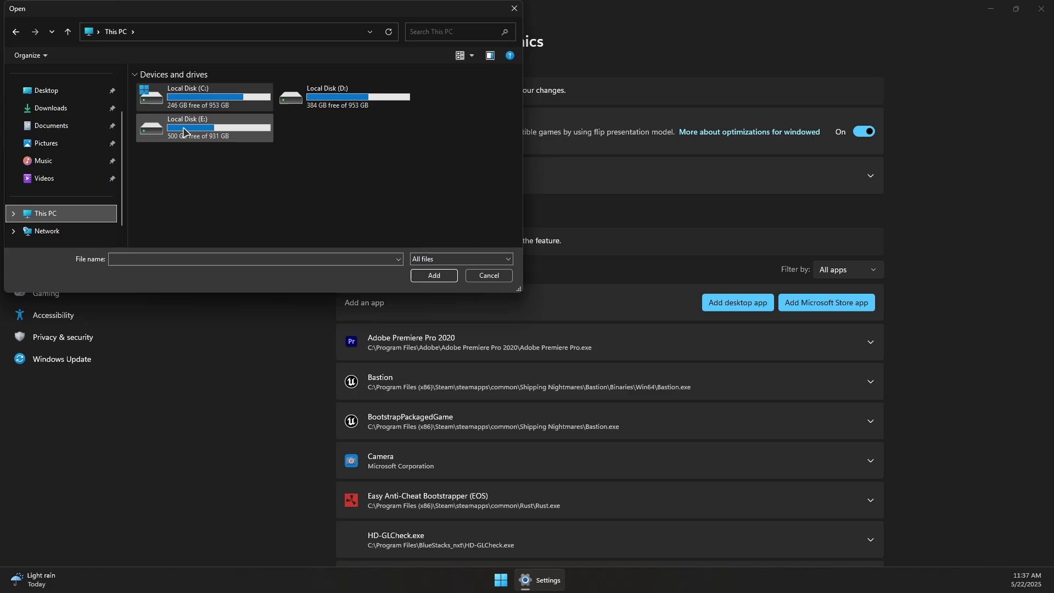
double_click(204, 105)
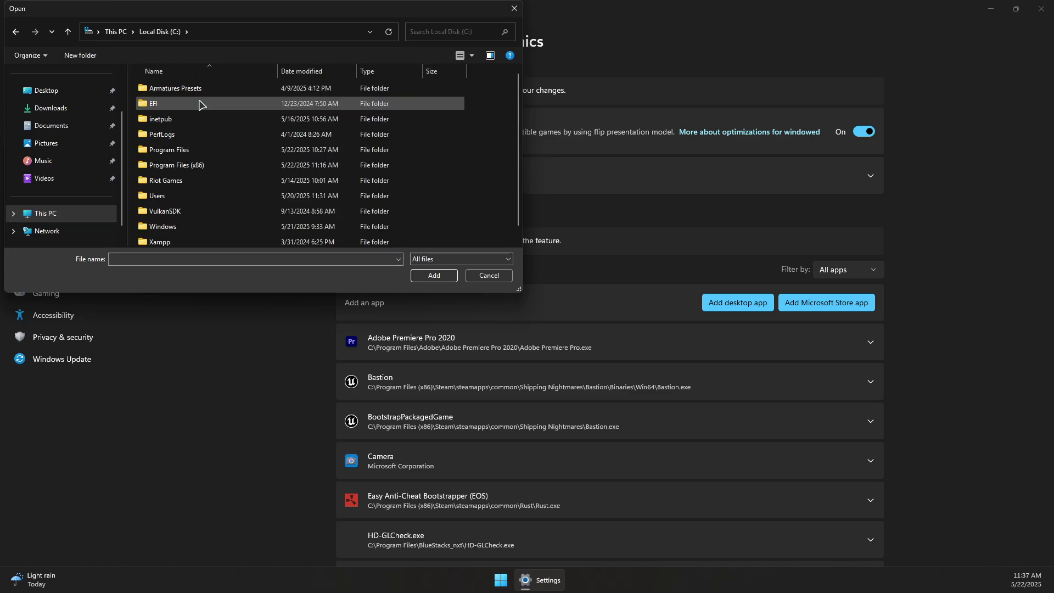
scroll(172, 174, "down", 1)
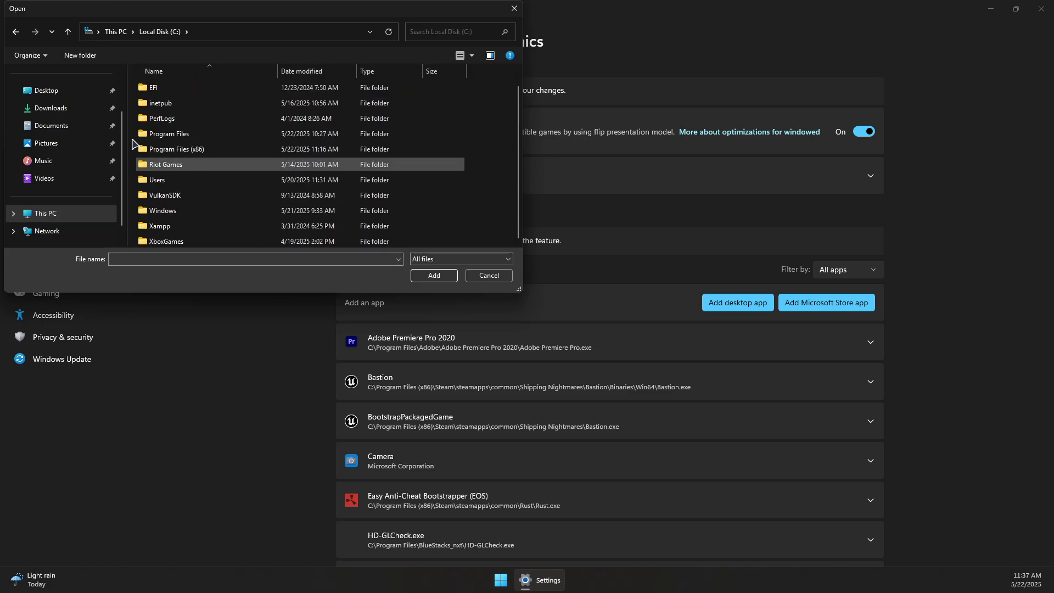
double_click(172, 168)
double_click(187, 89)
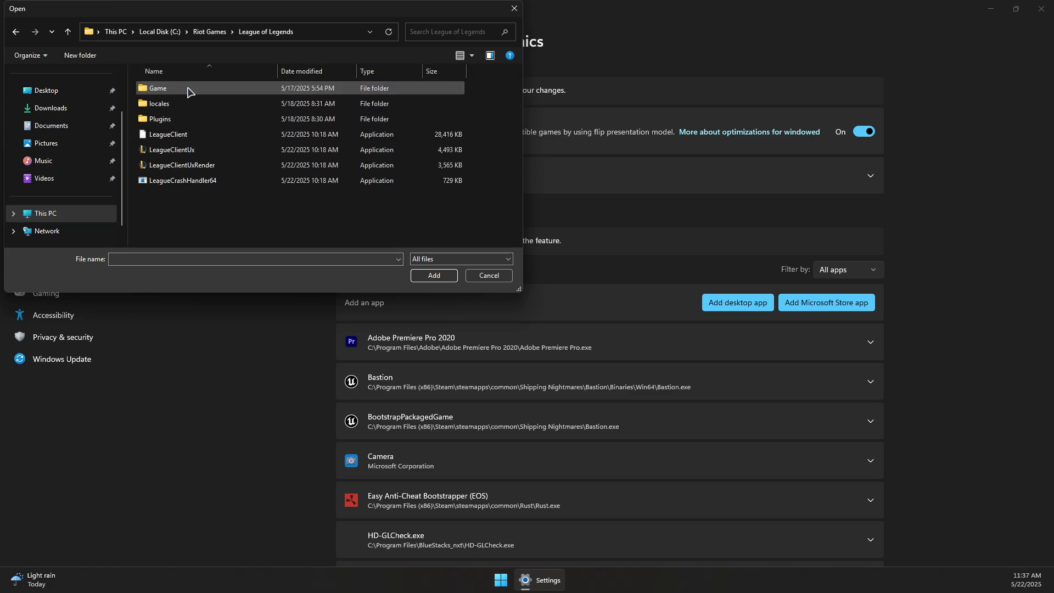
left_click(175, 142)
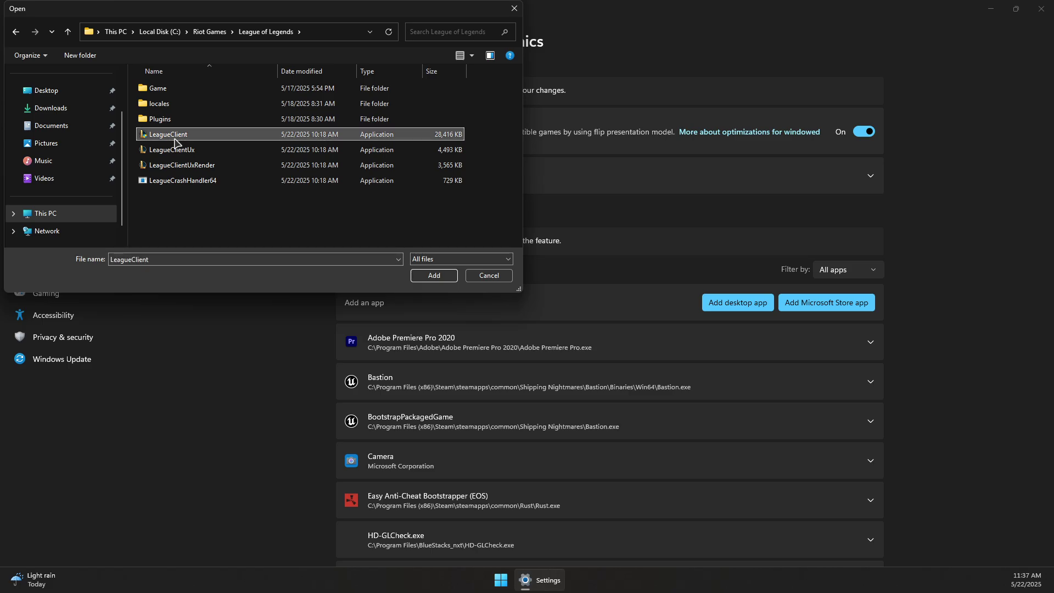
left_click(433, 274)
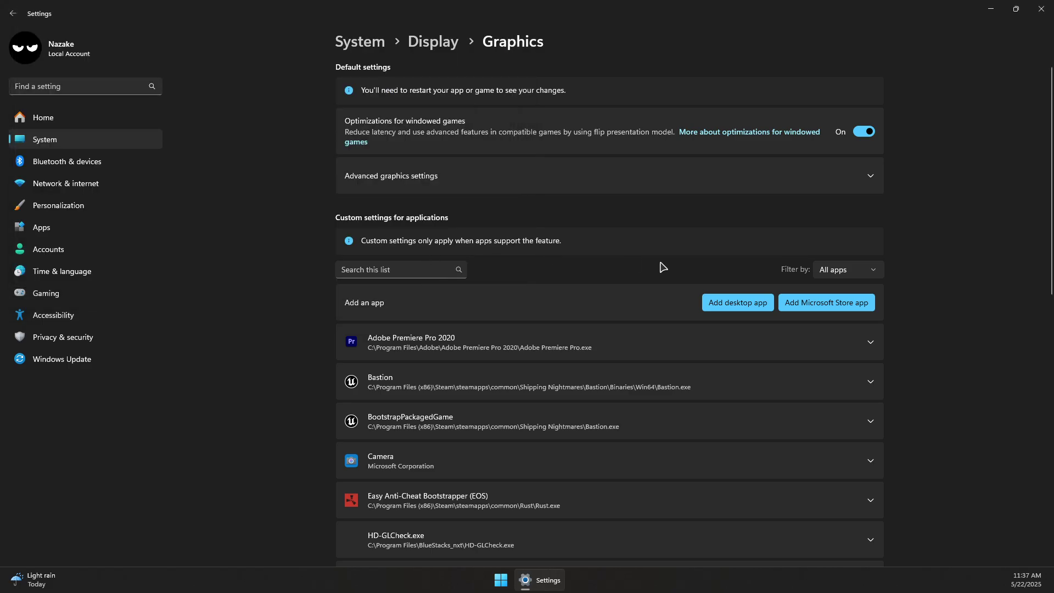
scroll(442, 318, "down", 5)
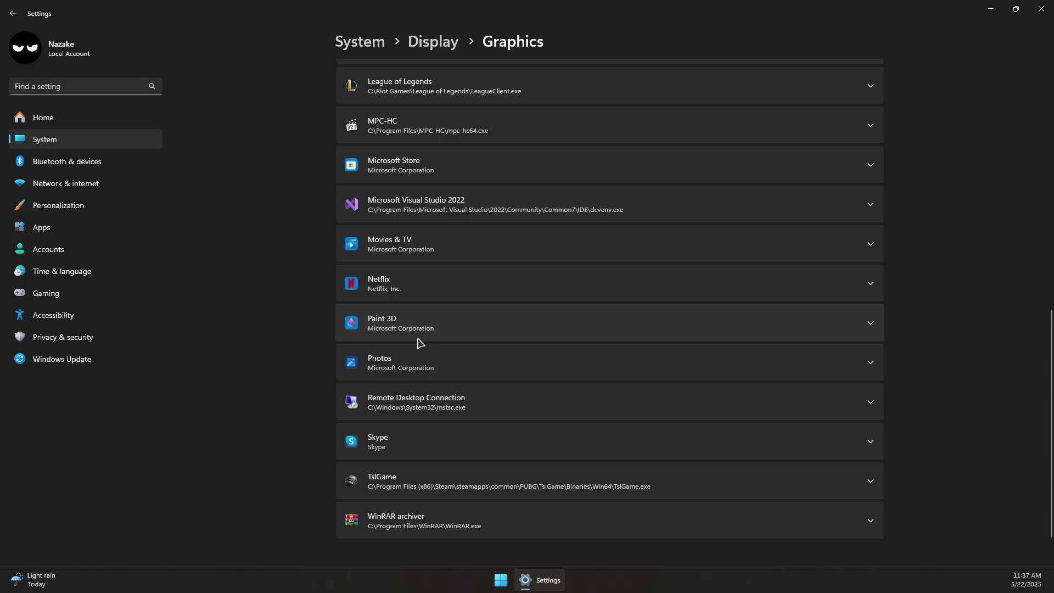
scroll(431, 316, "up", 3)
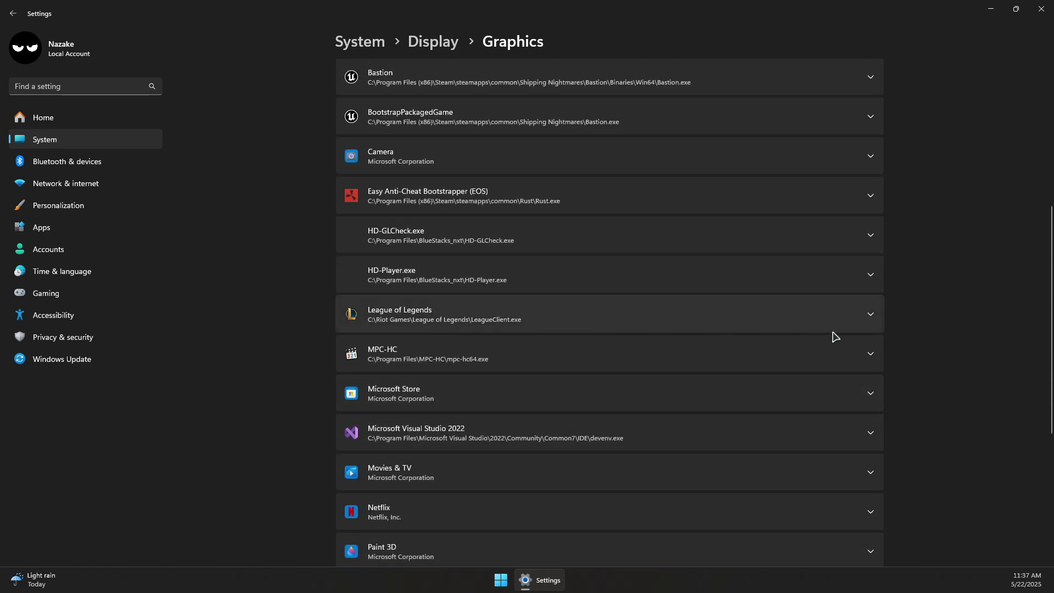
Step: Set the League of Legends GPU preference to High Performance
left_click(870, 315)
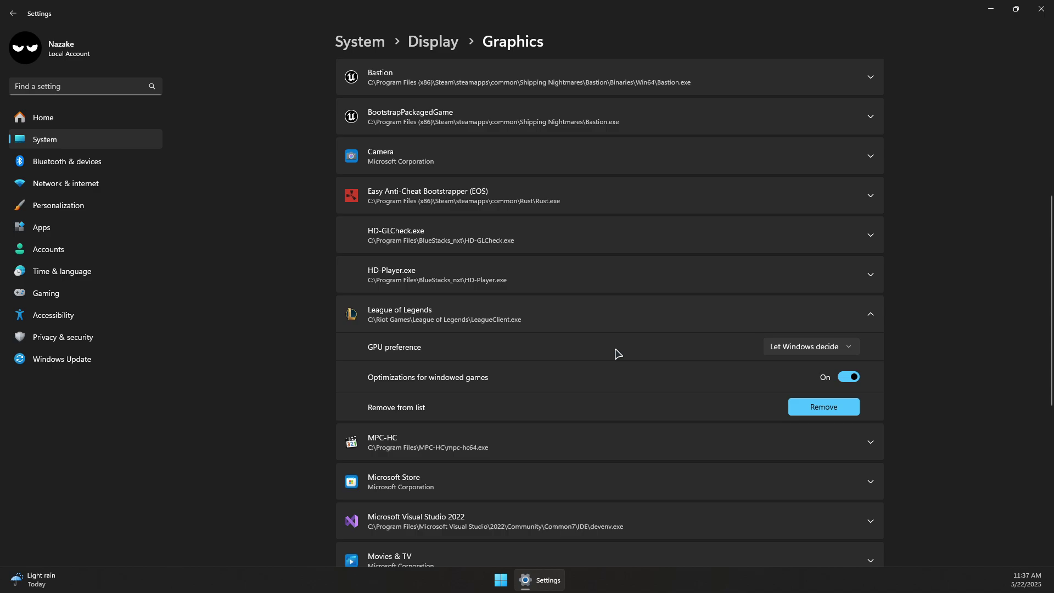
left_click(807, 347)
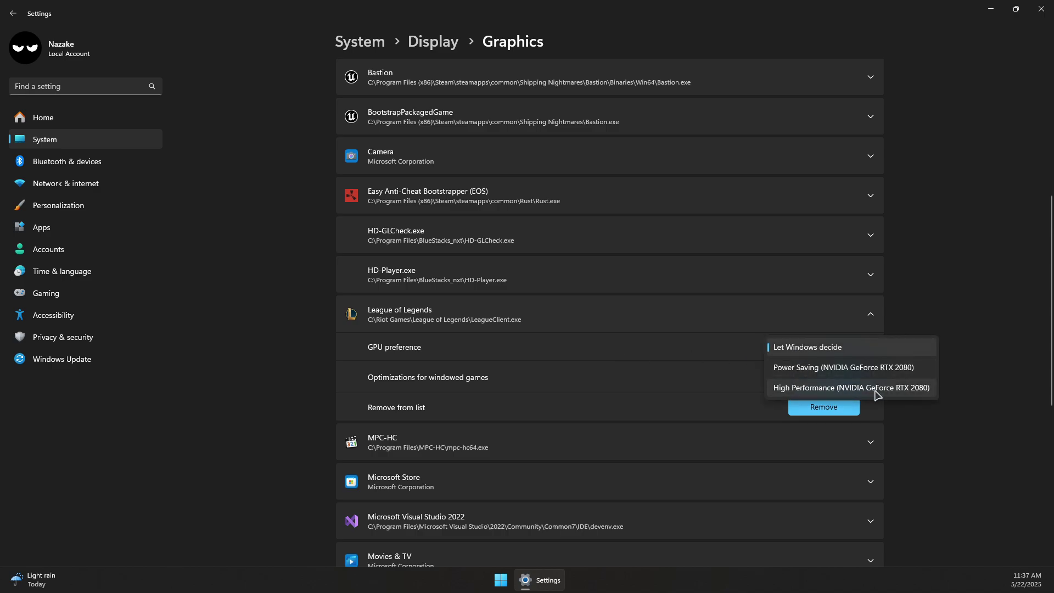
left_click(846, 388)
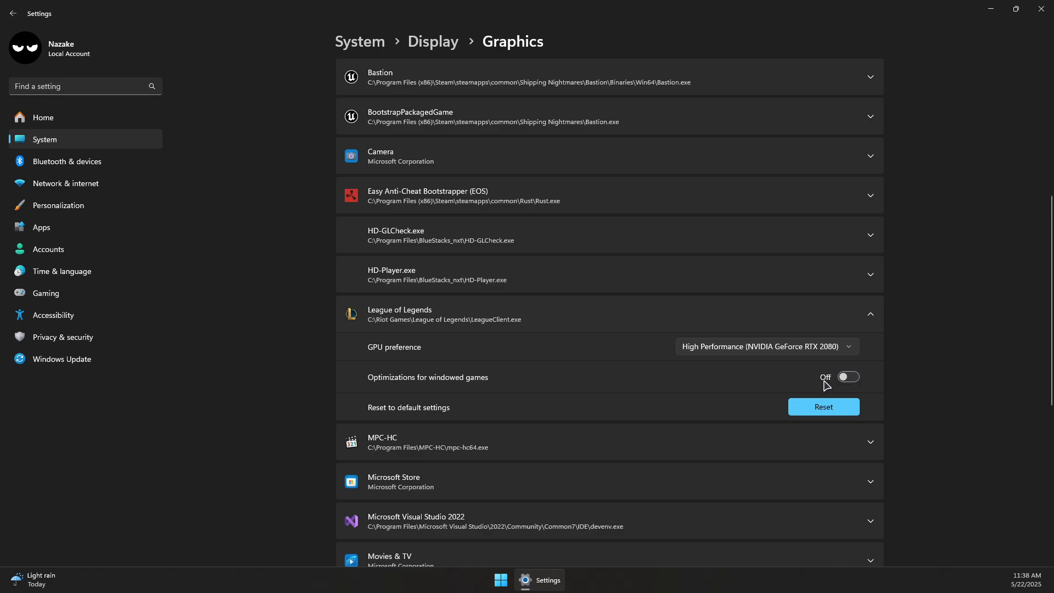
left_click(868, 314)
scroll(791, 311, "up", 4)
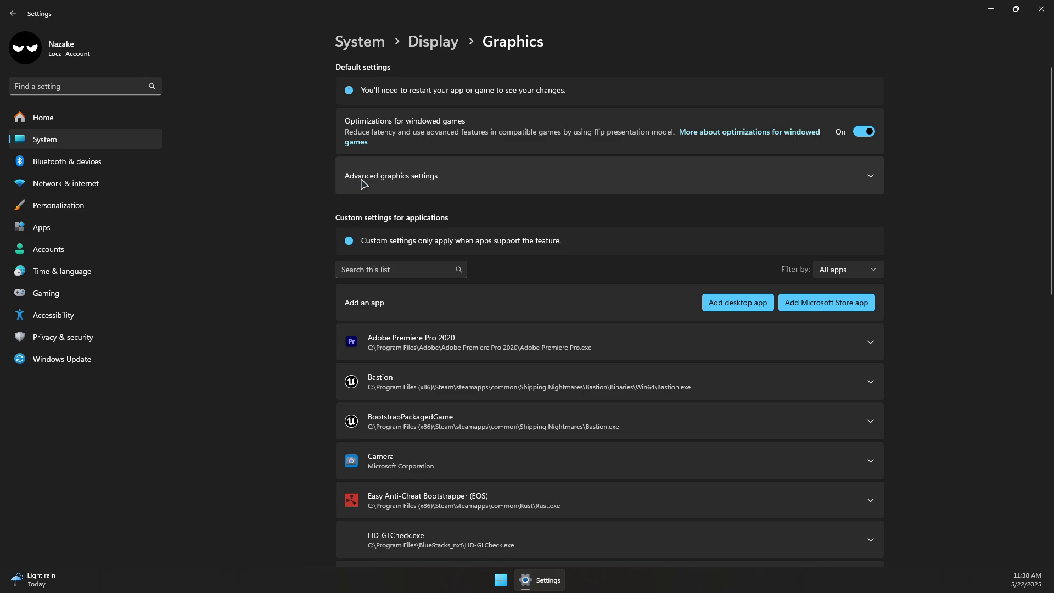
Step: Check that hardware-accelerated GPU scheduling is on in Advanced graphics settings
left_click(413, 178)
left_click(601, 174)
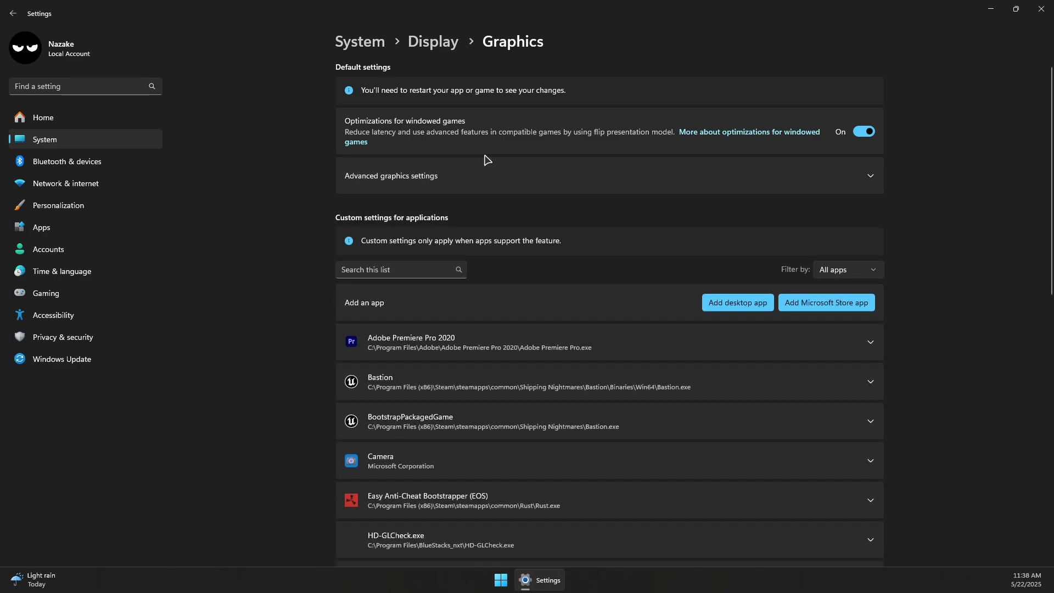
left_click(384, 180)
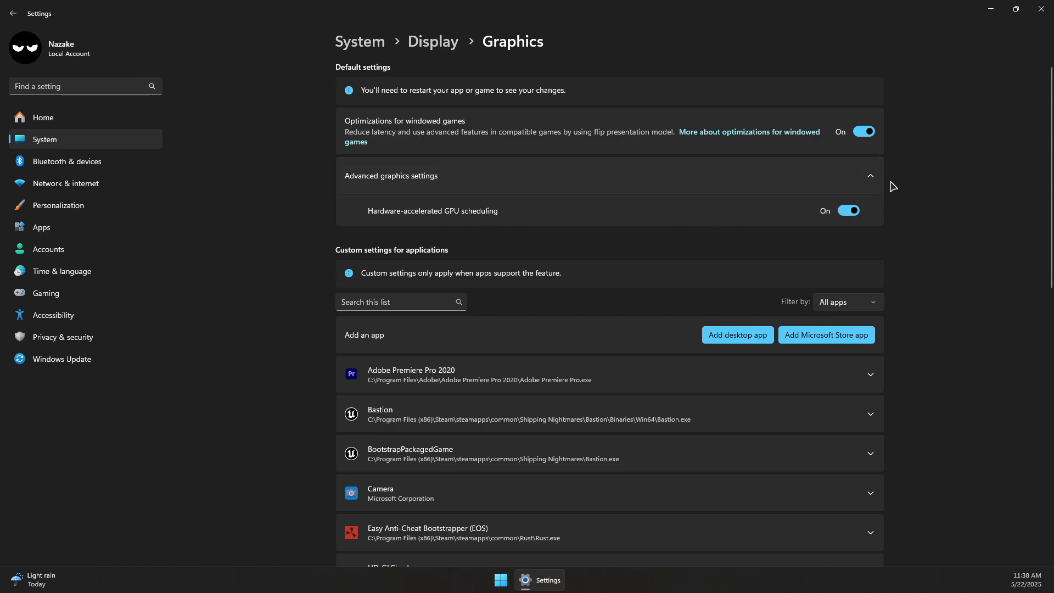
left_click(870, 179)
left_click(1041, 9)
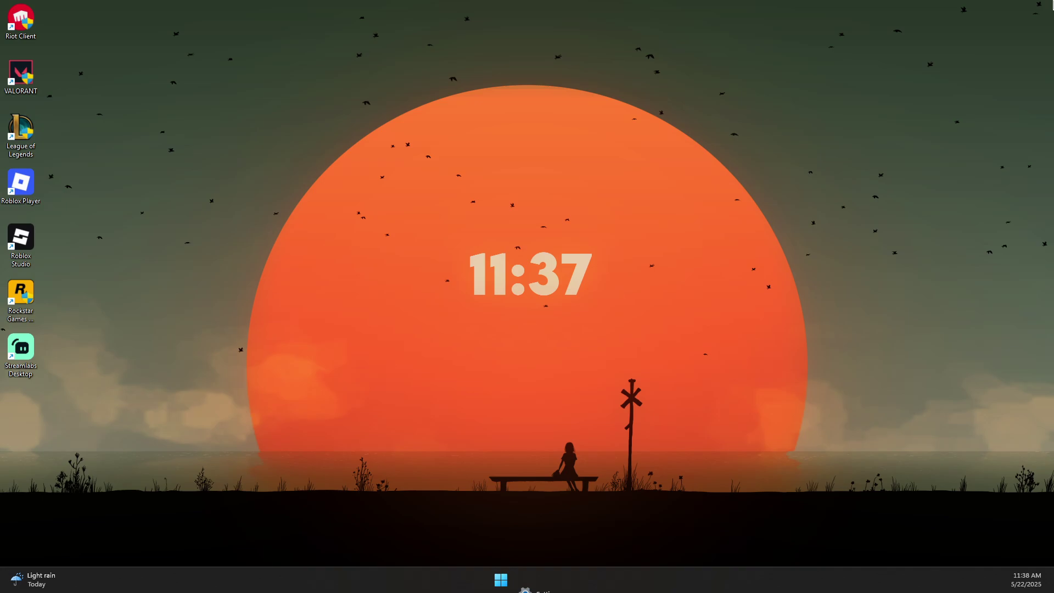